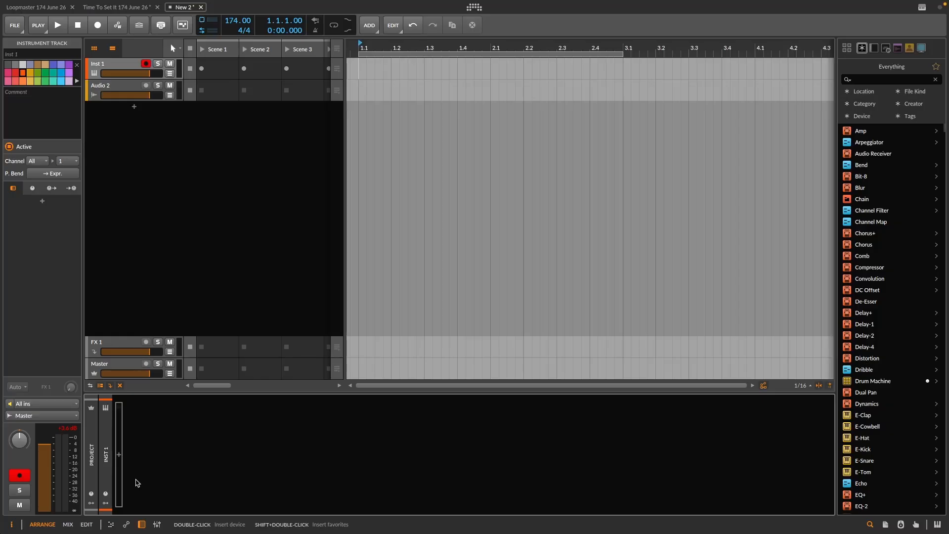
Add the Vital synth to the Inst 1 track and enable its second oscillator
click(119, 455)
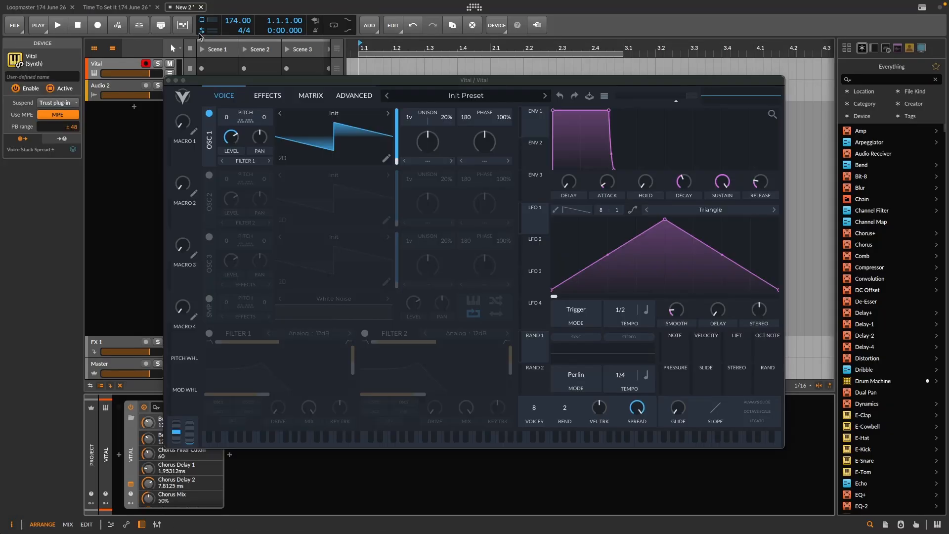
click(208, 176)
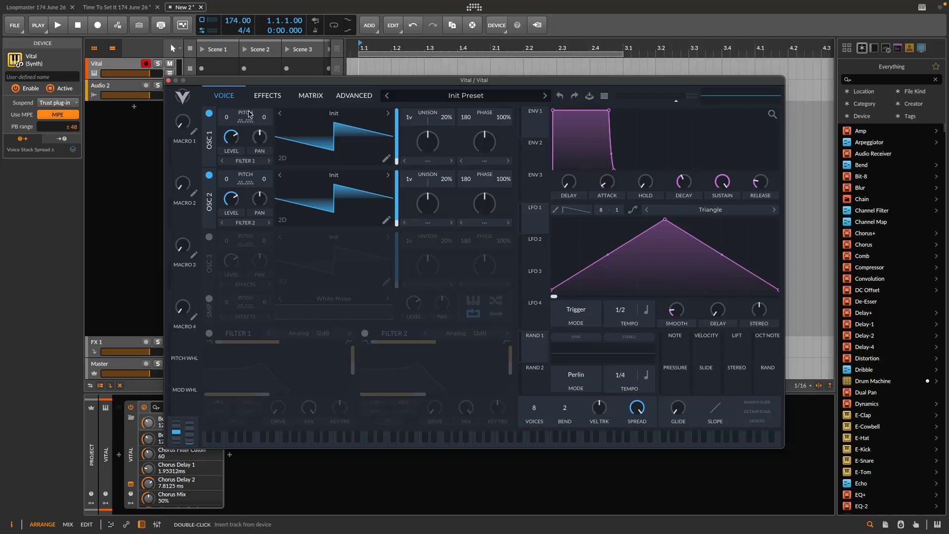
Assign Macro 1 to the pan of oscillators 1 and 2 in opposite directions and turn Macro 1 up slightly
drag(184, 154, 265, 129)
drag(182, 148, 264, 185)
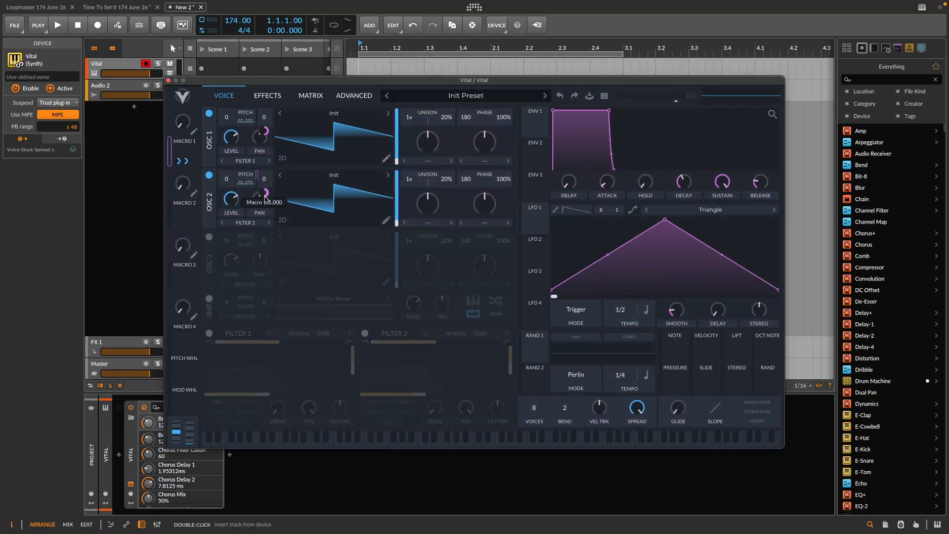
right_click(266, 196)
click(294, 259)
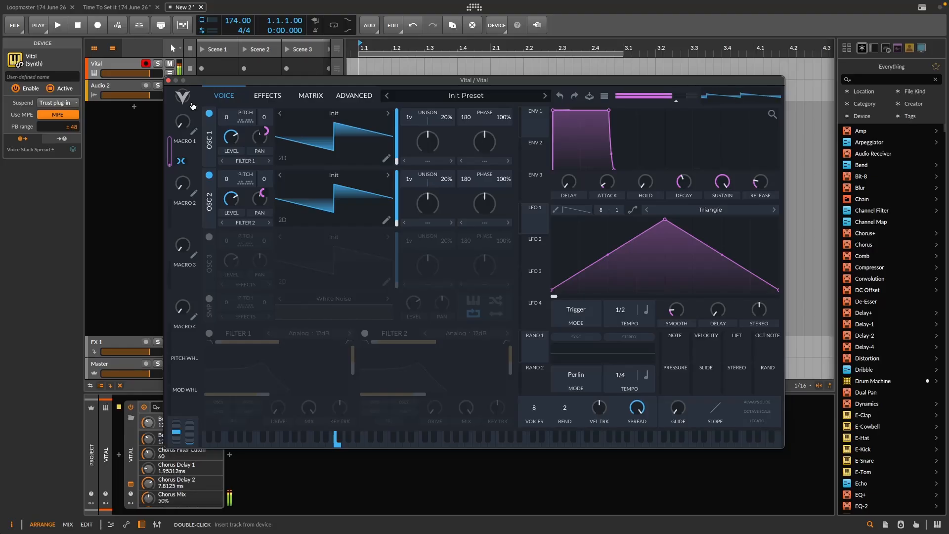
mouse_move(186, 123)
mouse_down()
mouse_move(186, 113)
mouse_move(181, 136)
mouse_move(189, 107)
mouse_move(186, 125)
mouse_up()
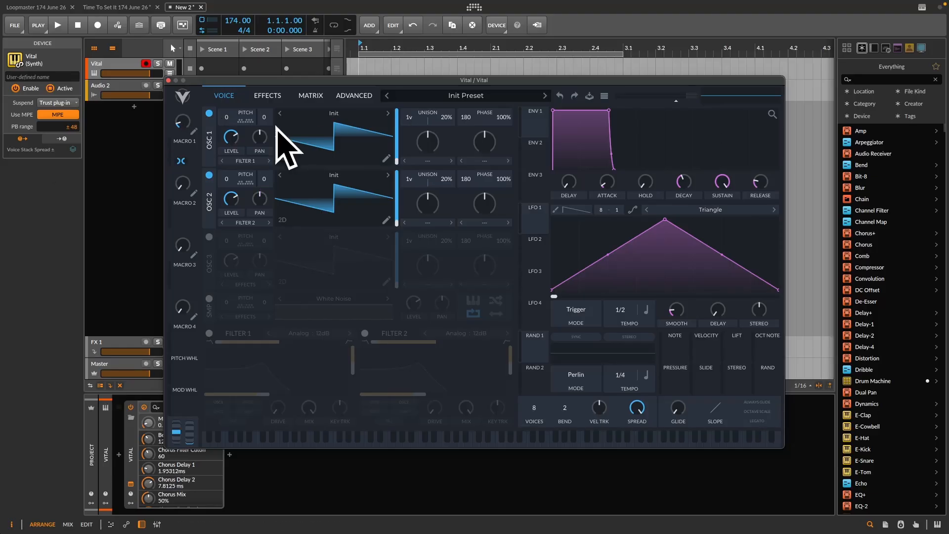
Set the unison to 16 voices on both oscillators 1 and 2
scroll(408, 119, up, 15)
scroll(409, 179, up, 15)
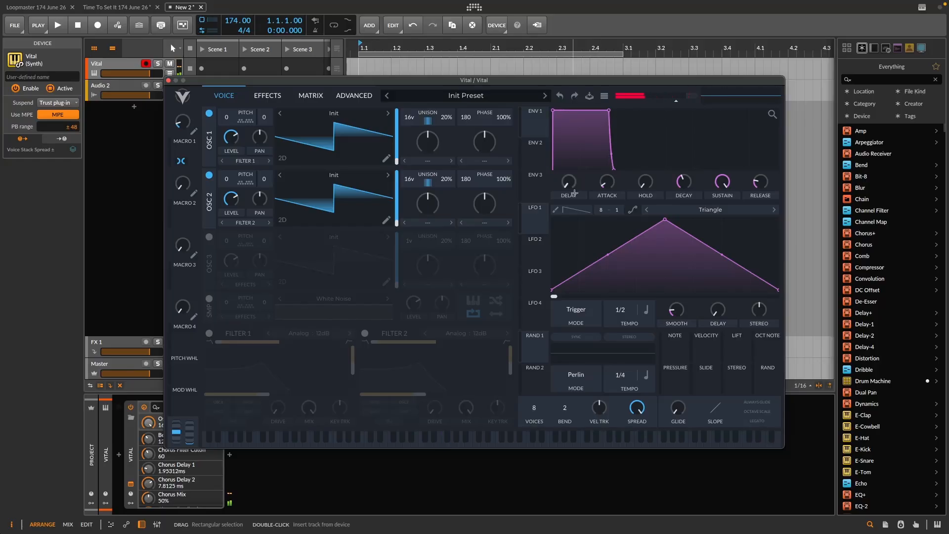
Set envelope 1's attack to about 0.19 seconds and lengthen its release slightly
drag(604, 184, 609, 173)
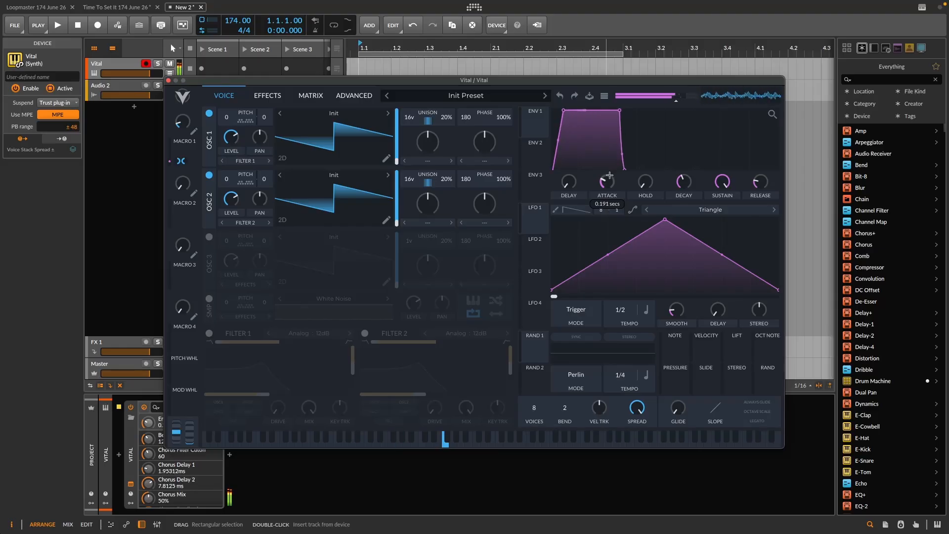
drag(760, 183, 763, 179)
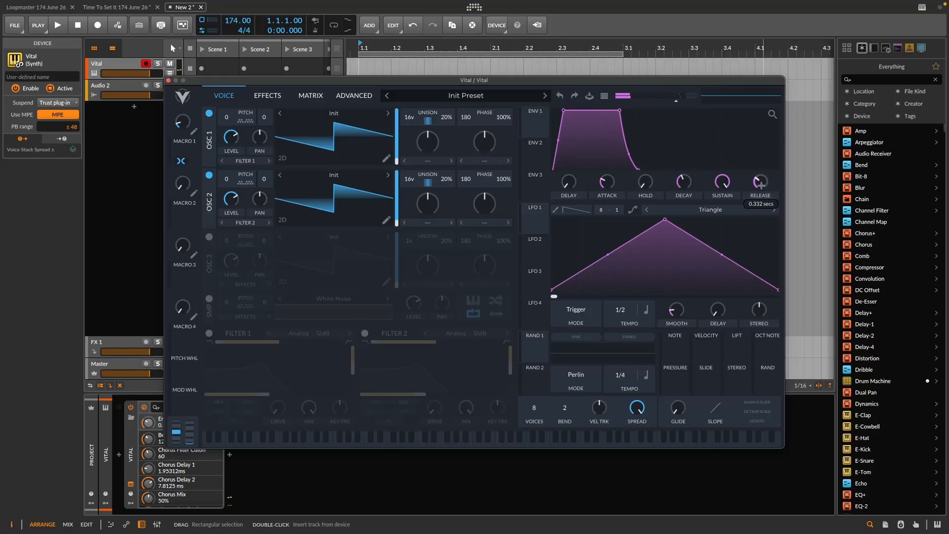
drag(761, 185, 754, 188)
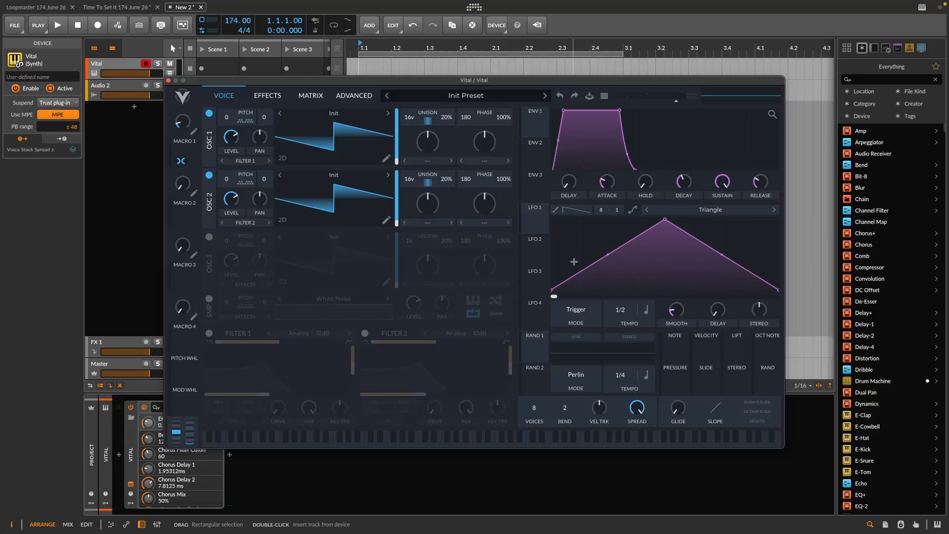
Enable Filter 1 and reshape LFO 1 into a later, lower peak with a rounded fall, running in Envelope mode
click(210, 335)
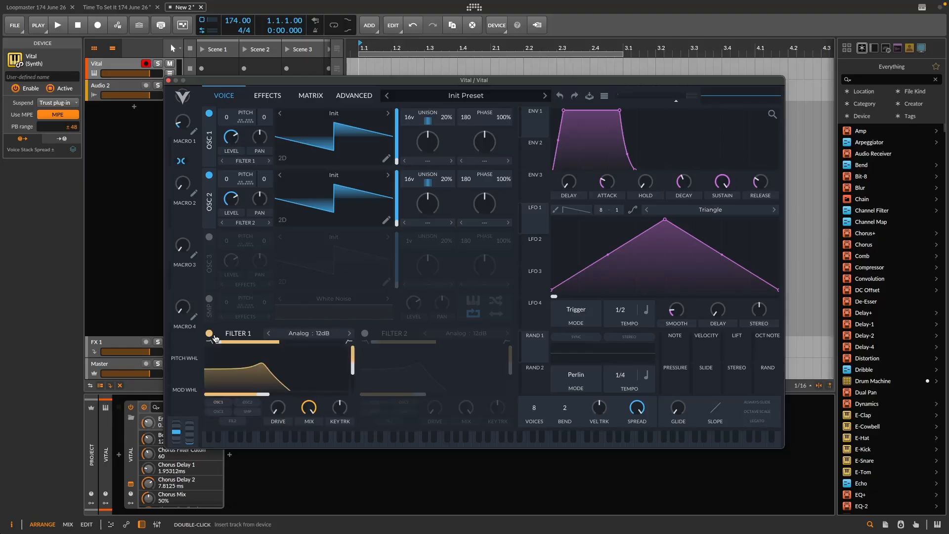
drag(666, 221, 722, 238)
drag(752, 266, 696, 240)
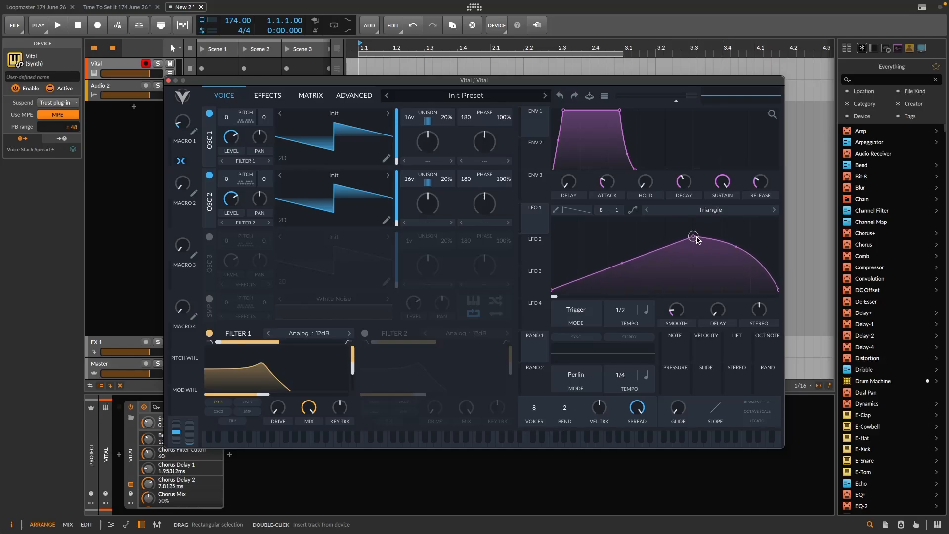
click(577, 310)
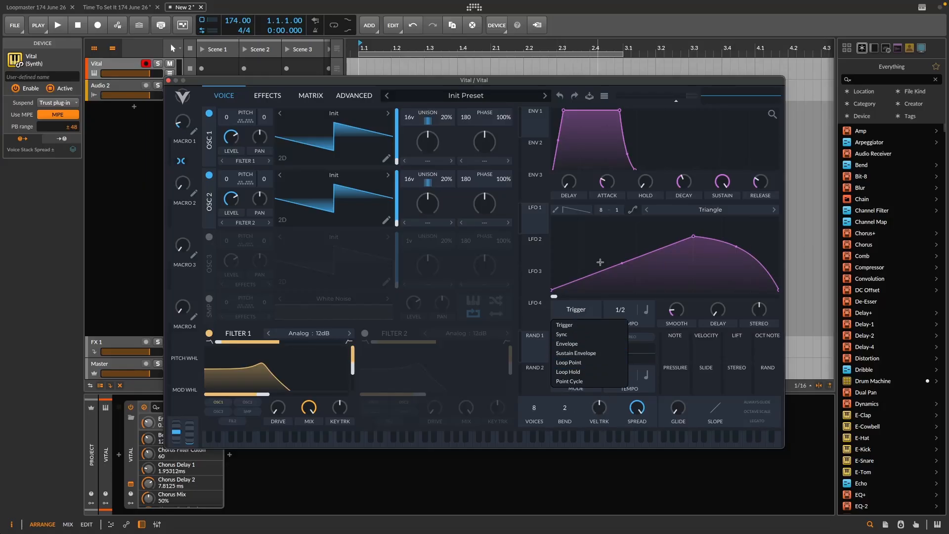
click(569, 343)
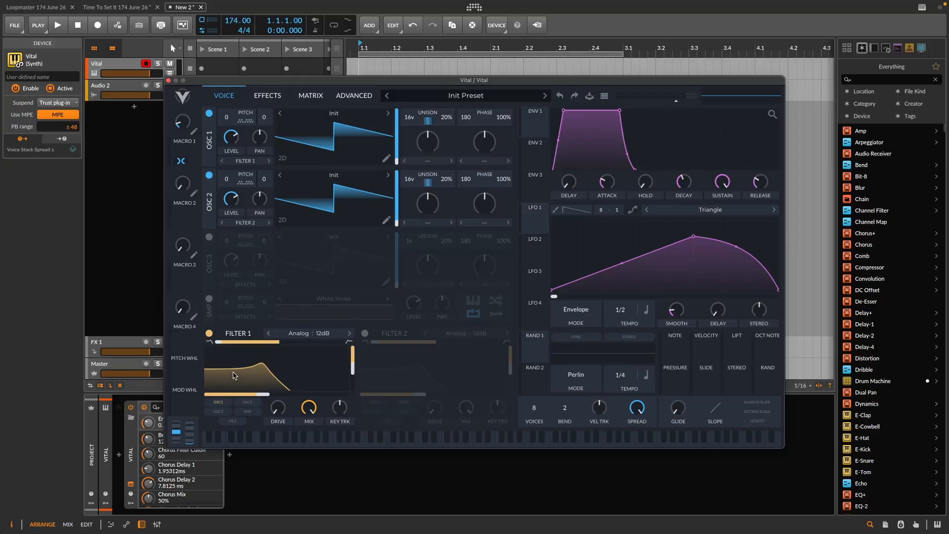
Remove Filter 1's resonance, lower its cutoff and route oscillator 2 into it as well
drag(352, 367, 352, 439)
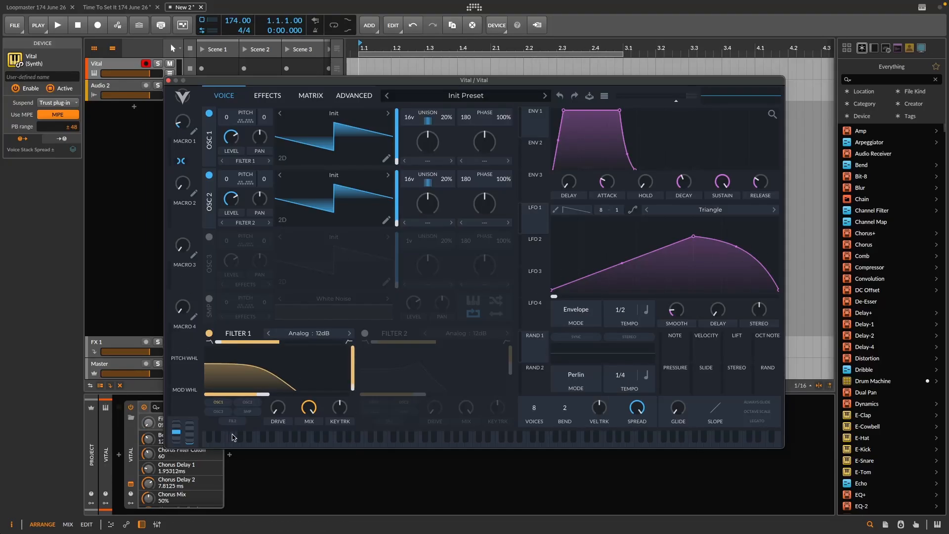
drag(265, 394, 251, 403)
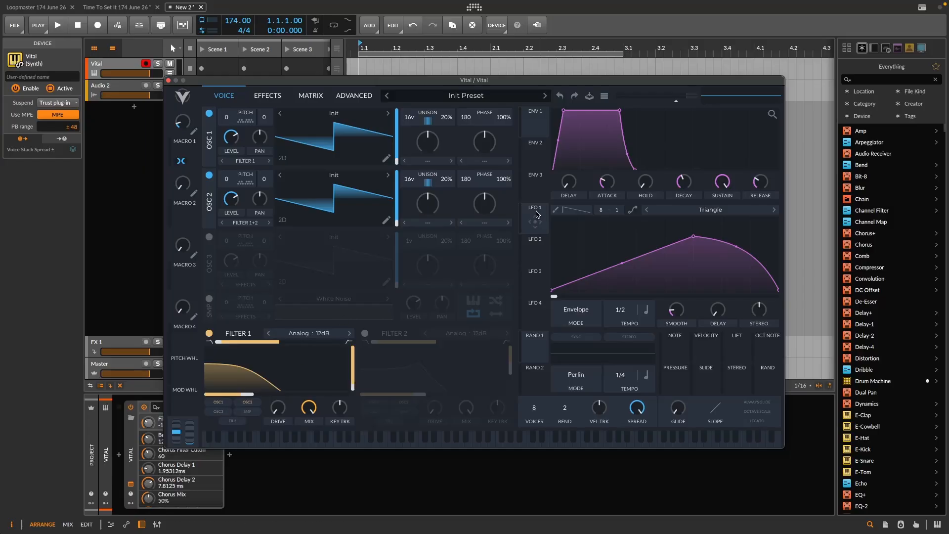
Modulate Filter 1's cutoff with LFO 1, reduce the modulation amount and lower the base cutoff slightly
drag(535, 221, 277, 383)
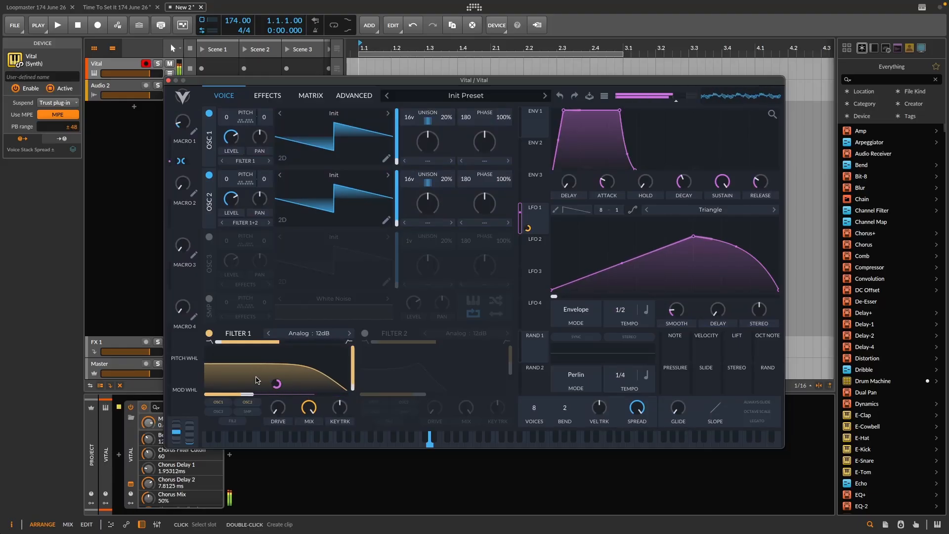
mouse_move(276, 389)
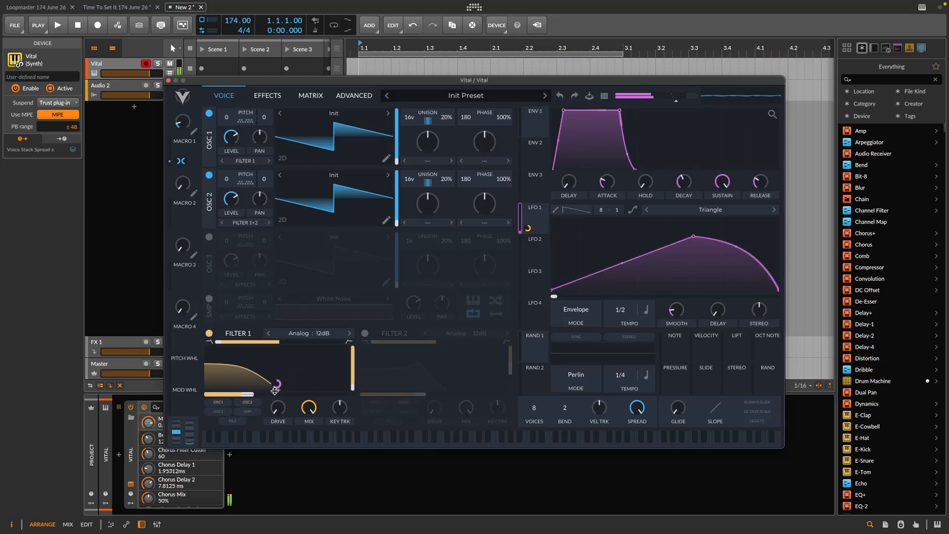
drag(277, 384, 277, 403)
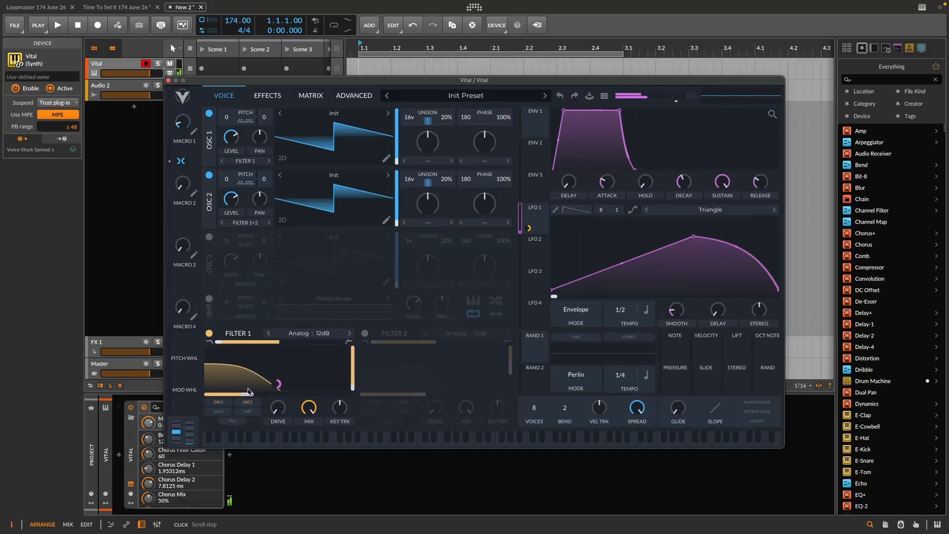
drag(248, 395, 241, 397)
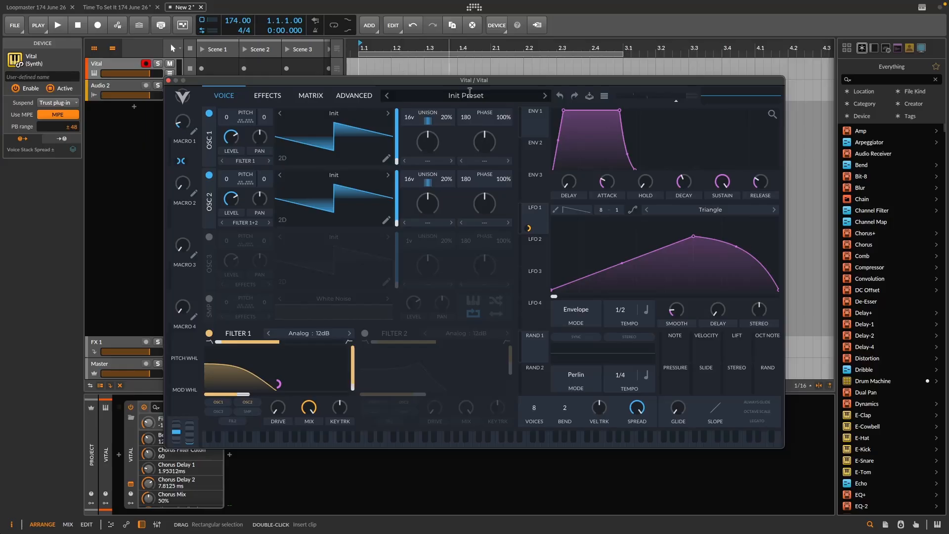
Enable the chorus effect and set its mix to about 20%
click(264, 96)
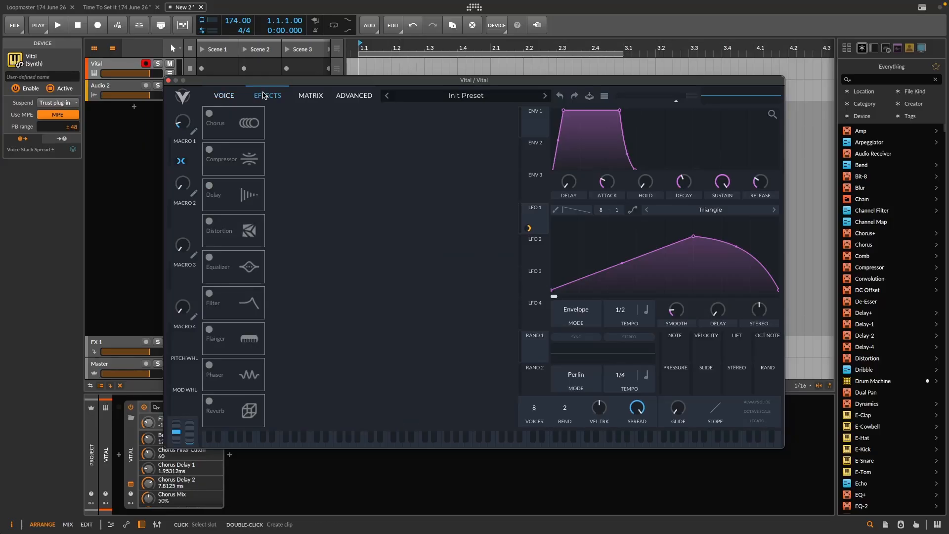
click(209, 113)
drag(494, 119, 492, 135)
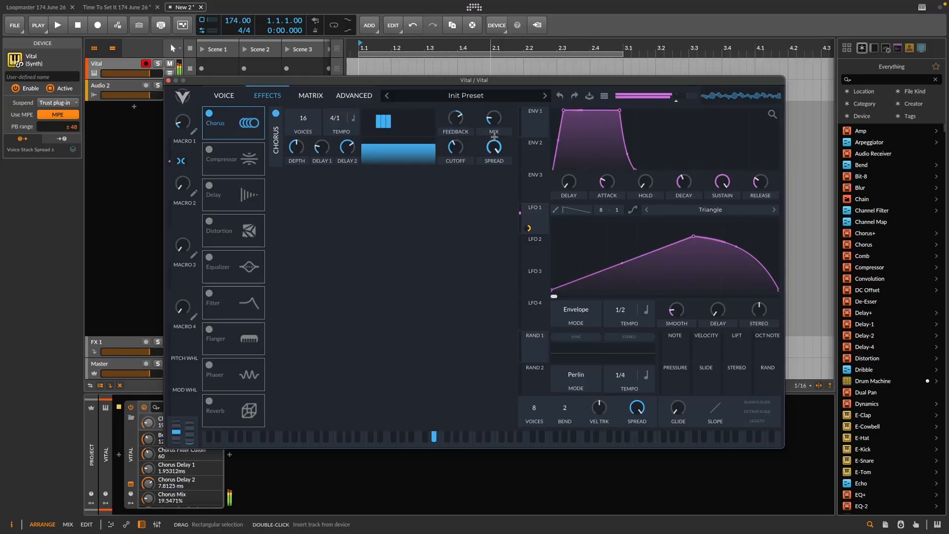
Enable the Soft Clip distortion and raise its drive moderately
click(209, 222)
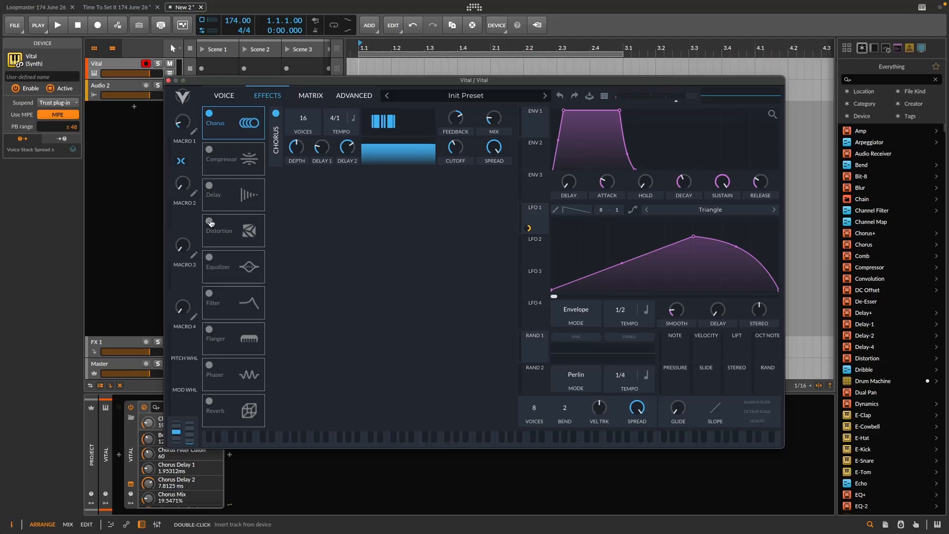
drag(429, 180, 431, 178)
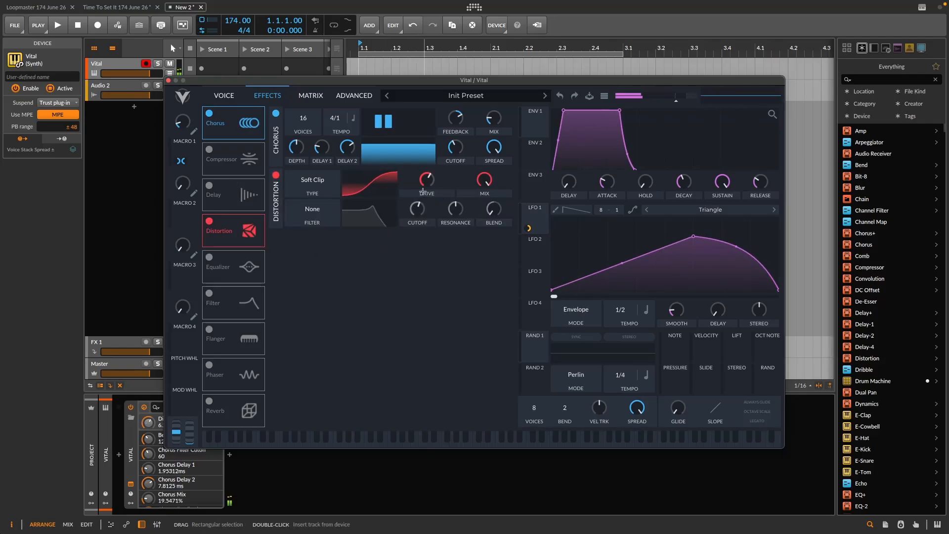
drag(429, 181, 428, 182)
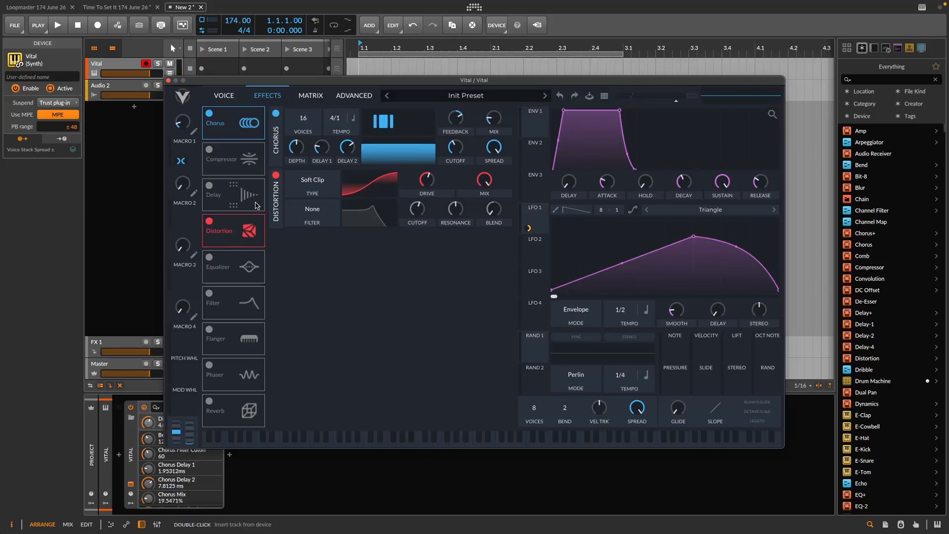
Enable the equalizer ahead of the distortion and make its low band a high-pass at about 159 Hz with slightly more resonance
click(210, 258)
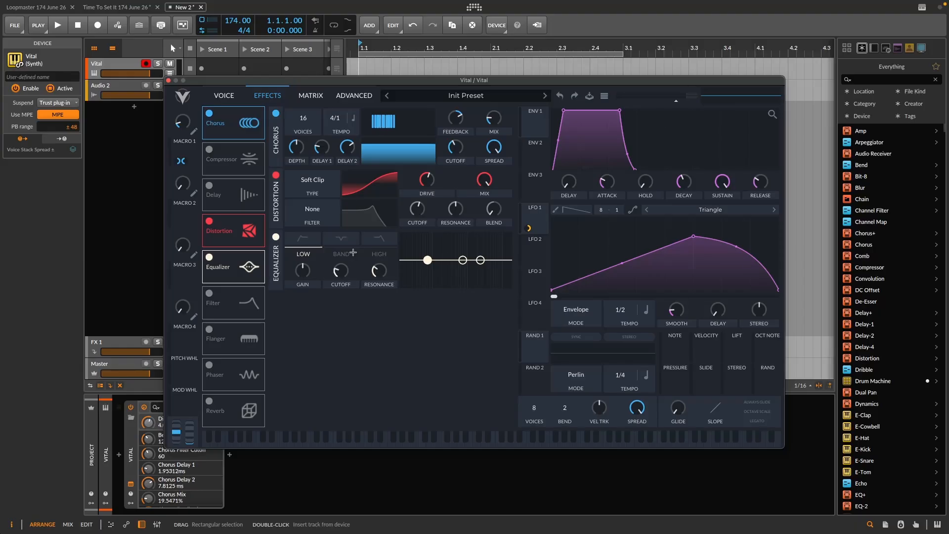
drag(227, 261, 274, 220)
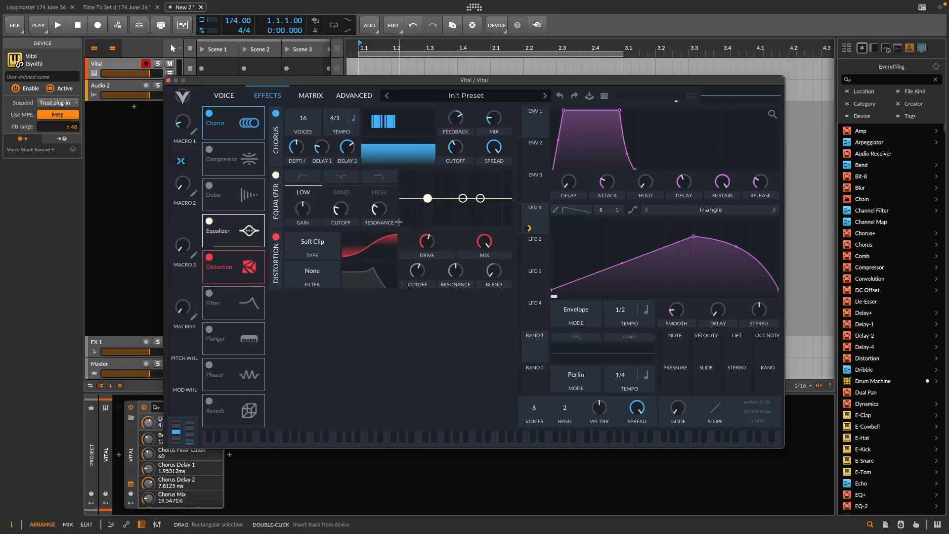
click(300, 177)
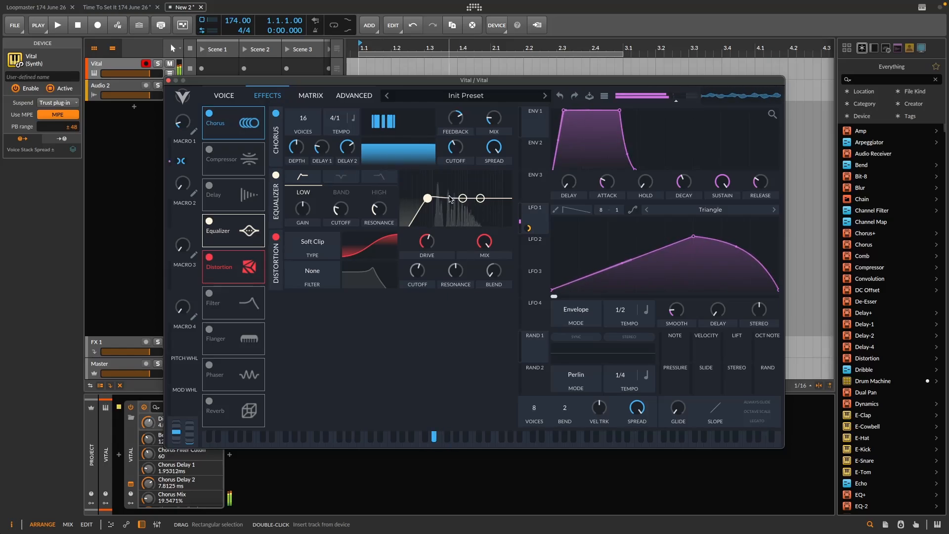
drag(341, 211, 344, 207)
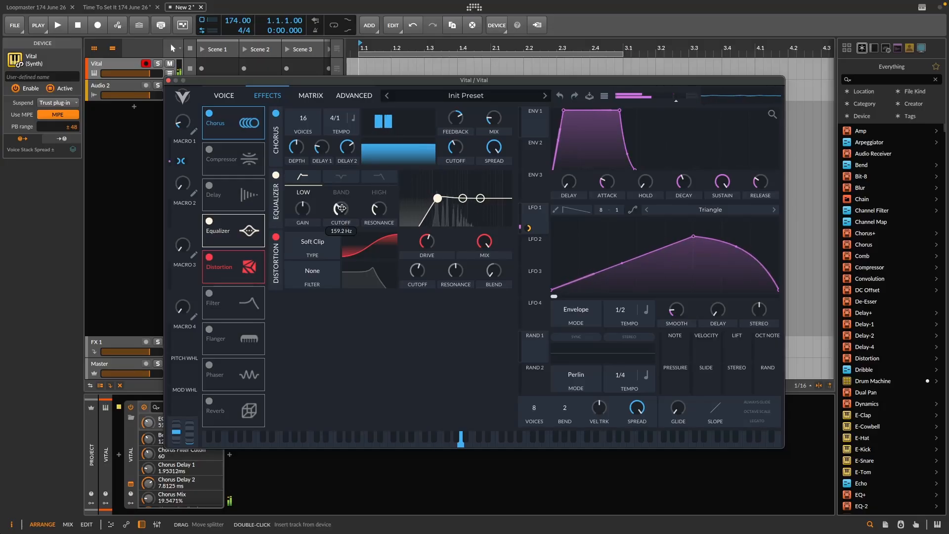
mouse_move(380, 212)
drag(384, 200, 376, 215)
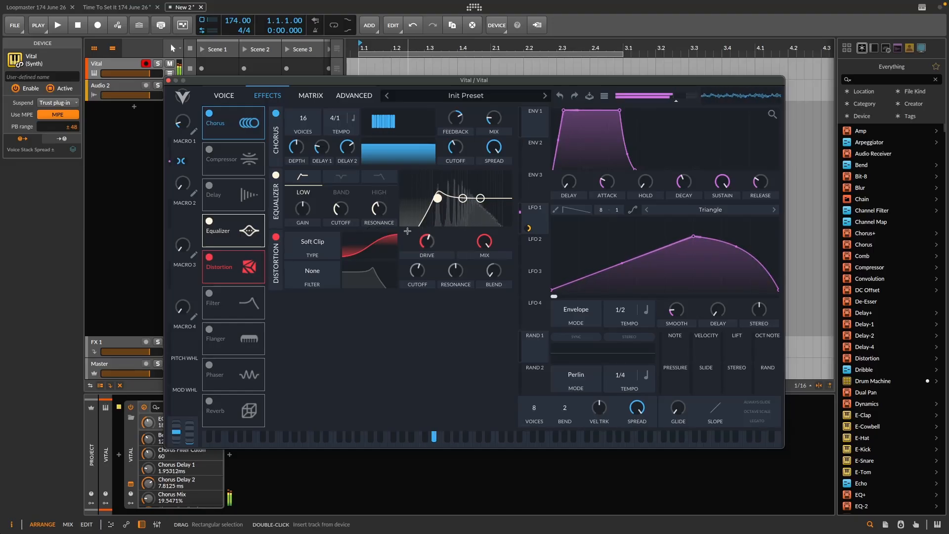
Enable the reverb, cut its lows by 6 dB below about 93 Hz, and adjust its mix to about 27% with a longer time
click(210, 402)
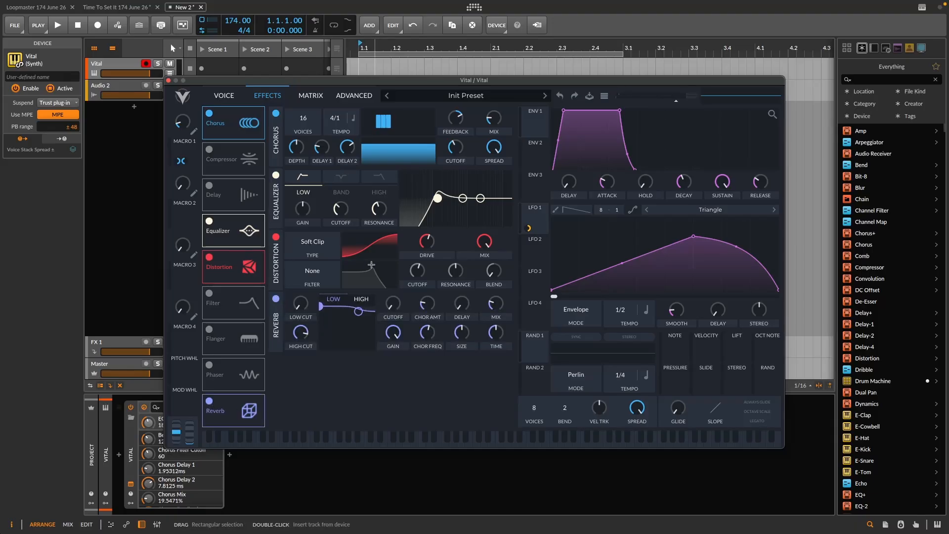
drag(321, 306, 335, 435)
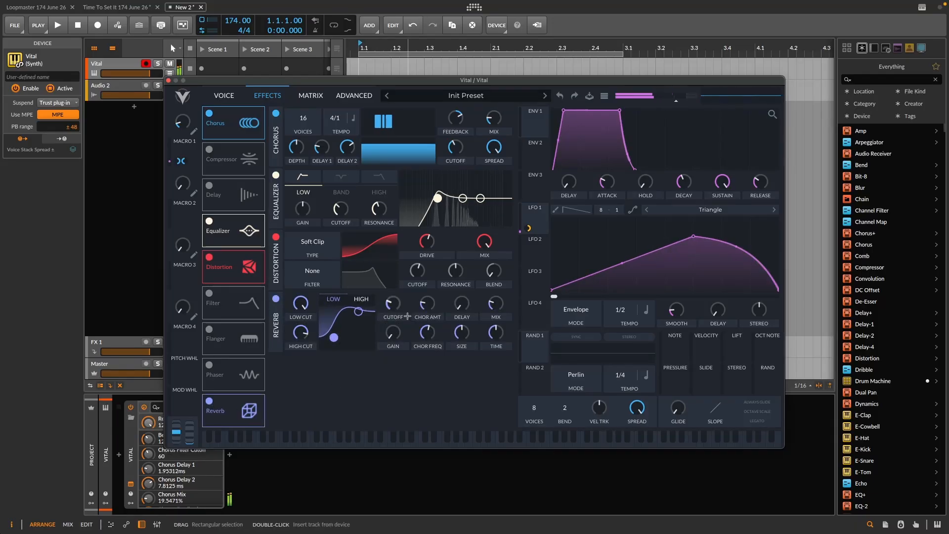
drag(334, 338, 337, 350)
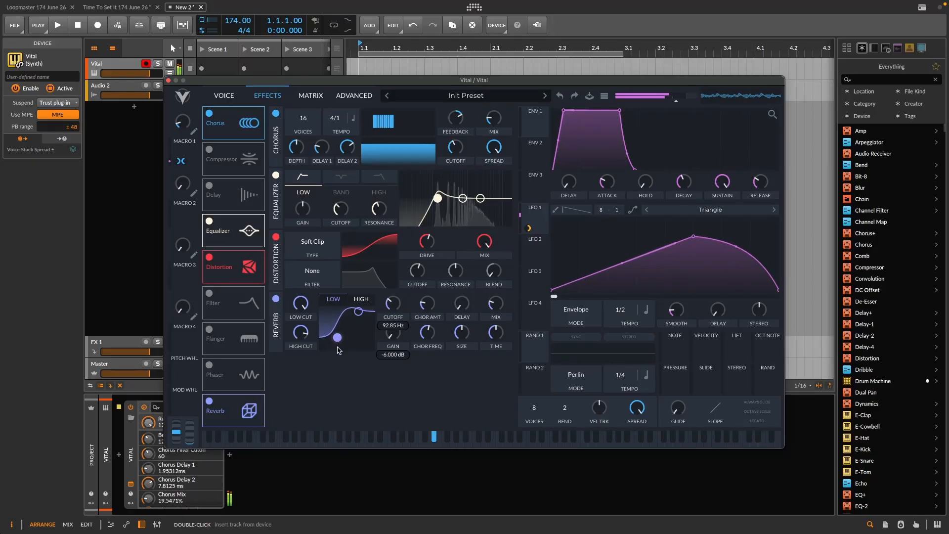
mouse_move(500, 303)
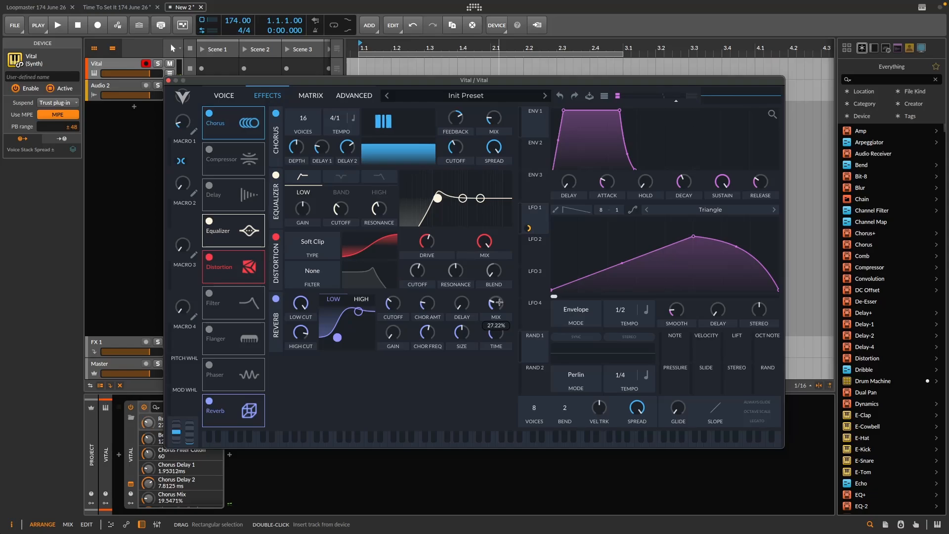
mouse_move(463, 328)
mouse_move(498, 333)
scroll(500, 332, down, 1)
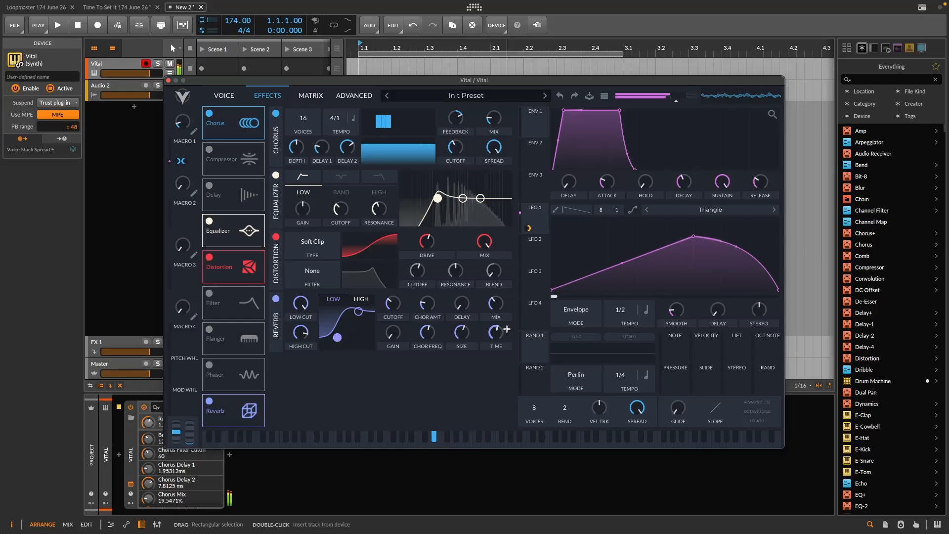
Raise Vital's master output volume slightly
drag(677, 101, 679, 101)
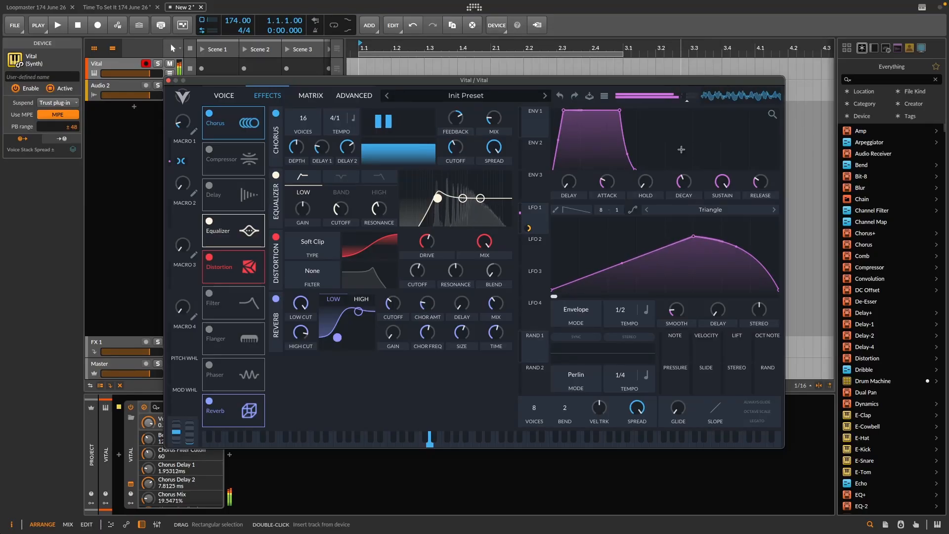
Fine-tune the resonance of the equalizer's low band and set its high-pass cutoff slightly above 159 Hz
drag(340, 212, 343, 210)
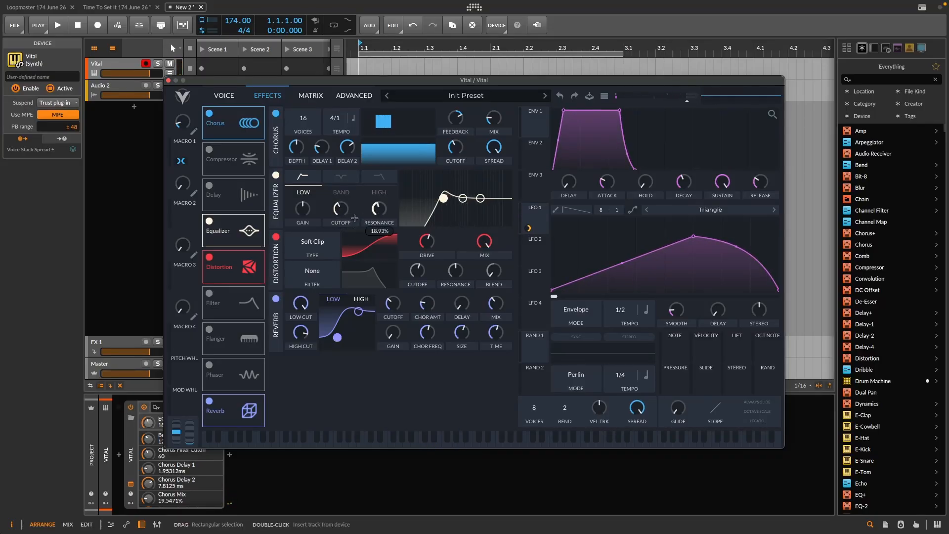
scroll(336, 216, up, 1)
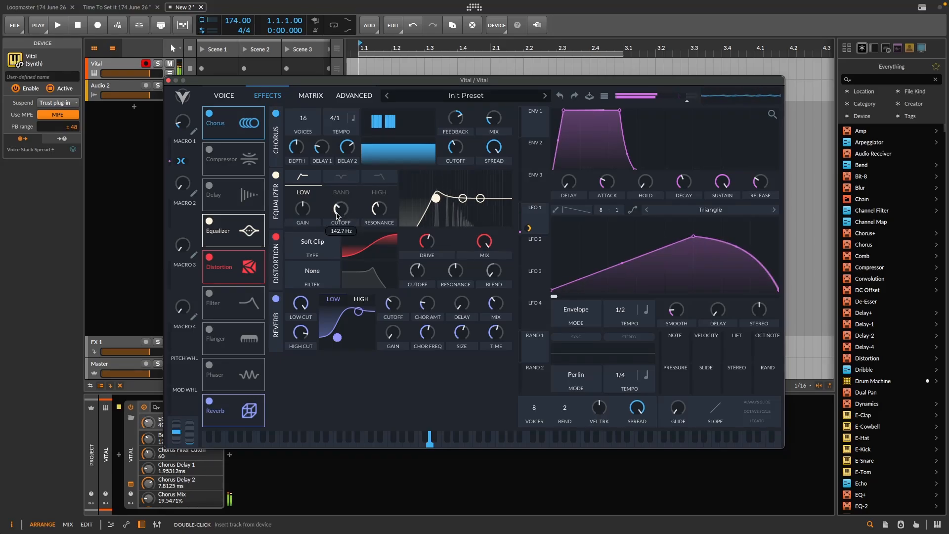
scroll(337, 216, up, 2)
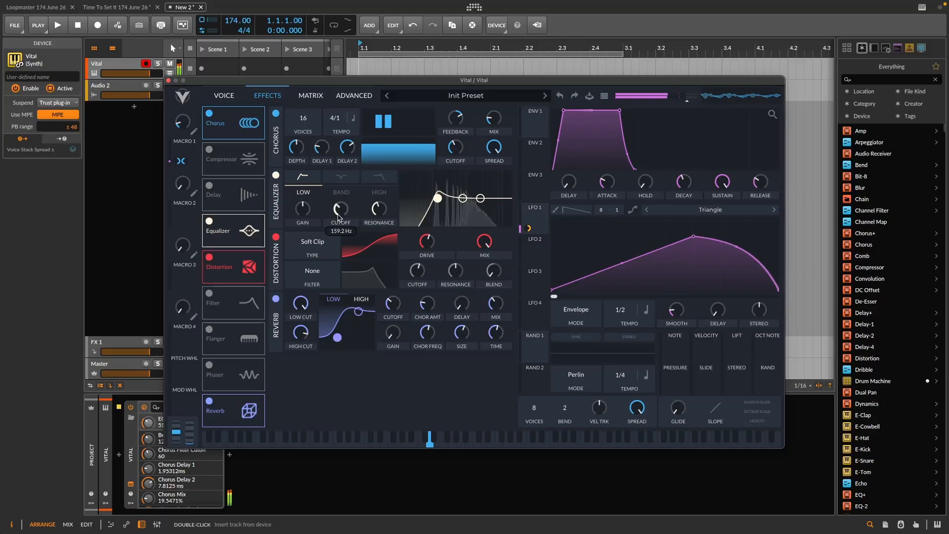
scroll(339, 214, up, 4)
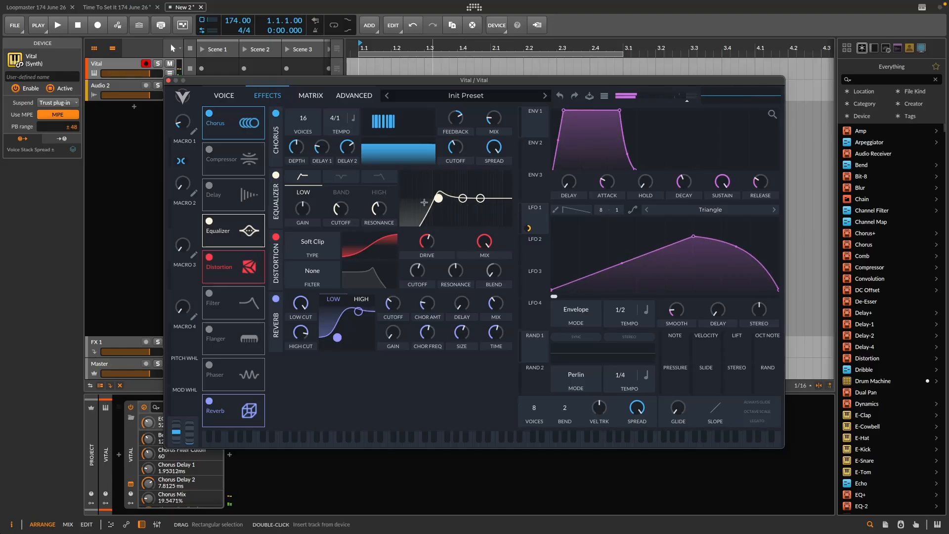
Assign Macro 2 to the distortion drive and to the equalizer's low-band cutoff and resonance, with a cutoff amount of about 53.84
drag(183, 219, 427, 240)
drag(184, 187, 197, 166)
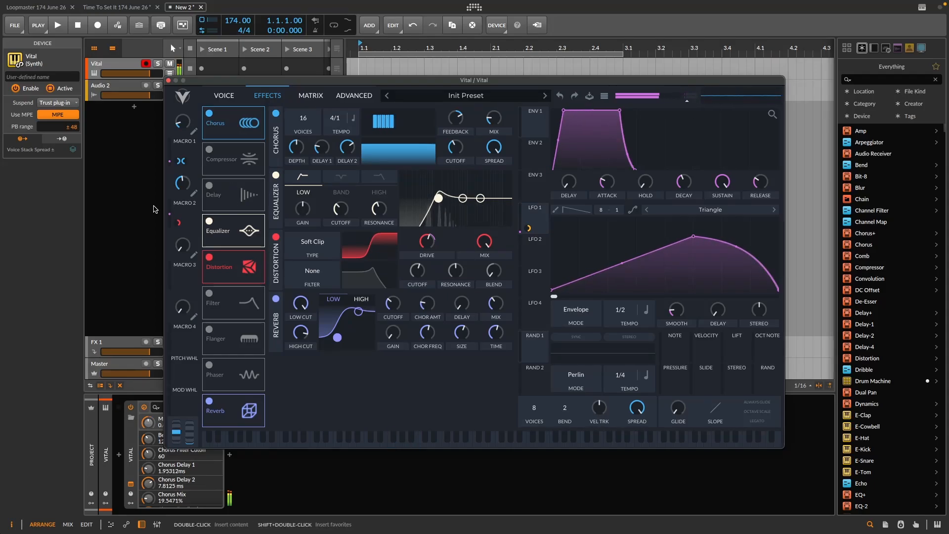
drag(180, 222, 342, 262)
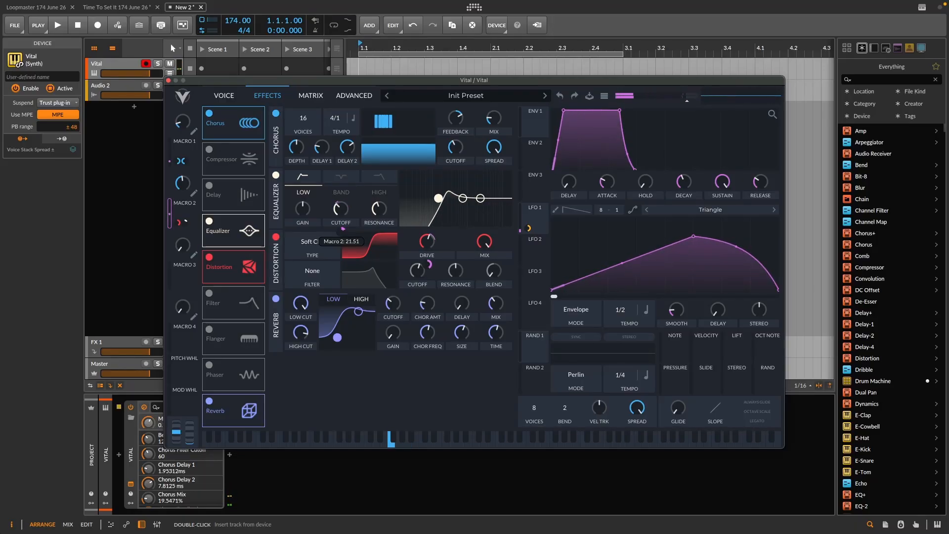
drag(190, 215, 380, 232)
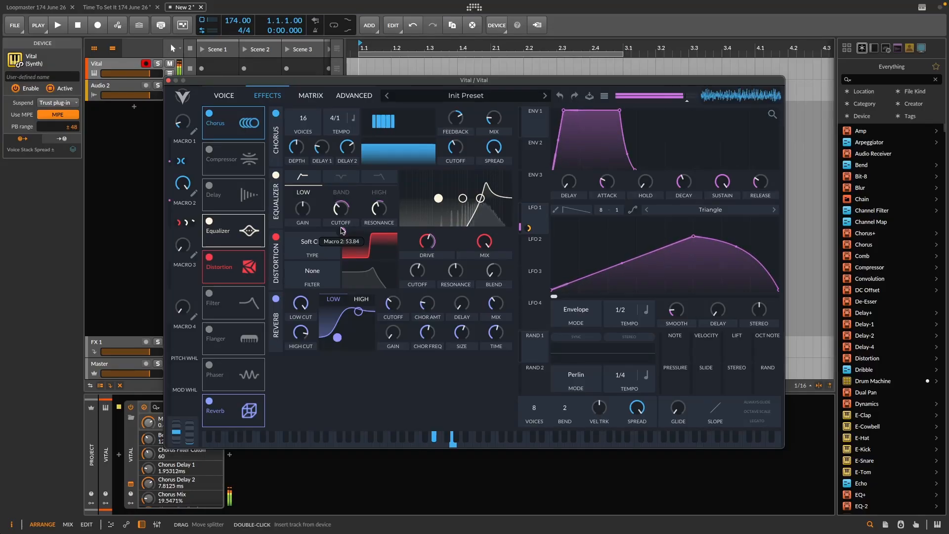
Audition the drive and equalizer mappings by sweeping Macro 2 down and back up to full
drag(187, 177, 186, 180)
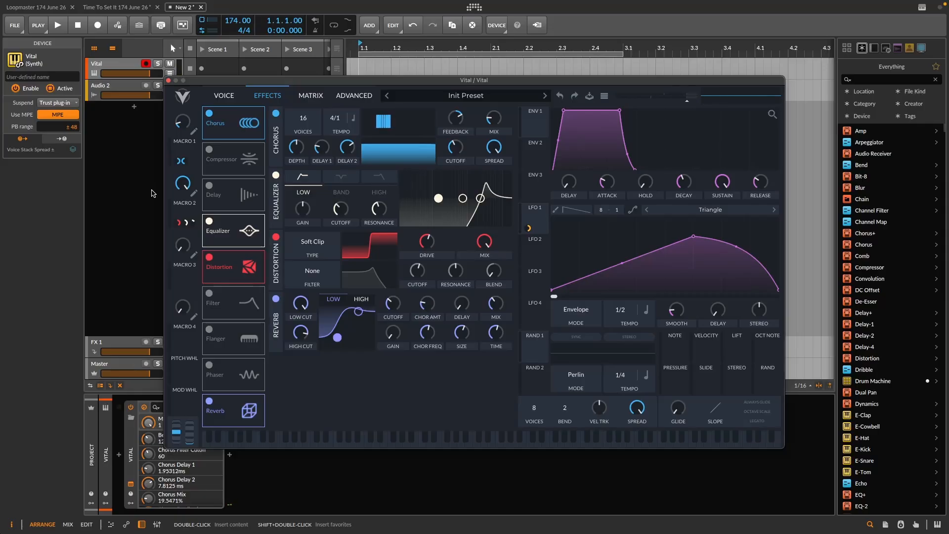
mouse_move(180, 224)
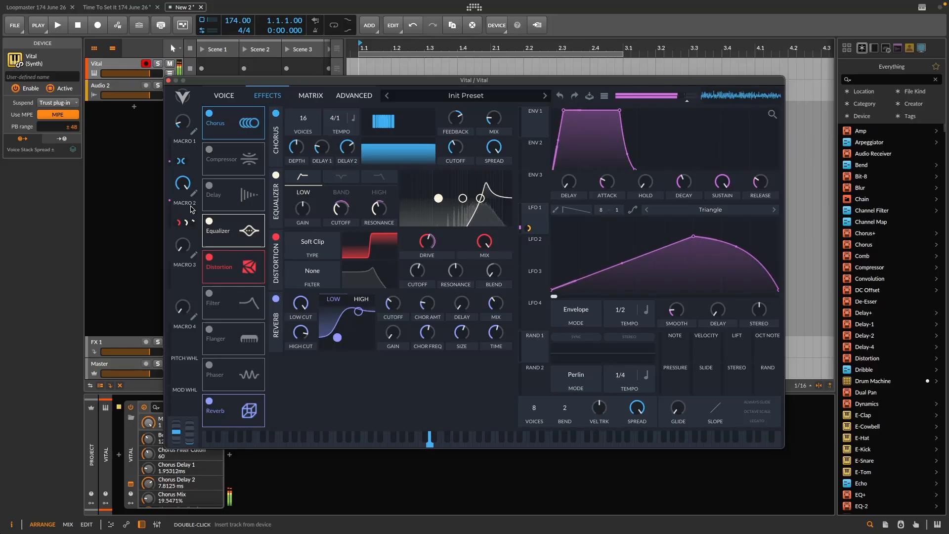
drag(188, 185, 171, 247)
drag(169, 247, 192, 198)
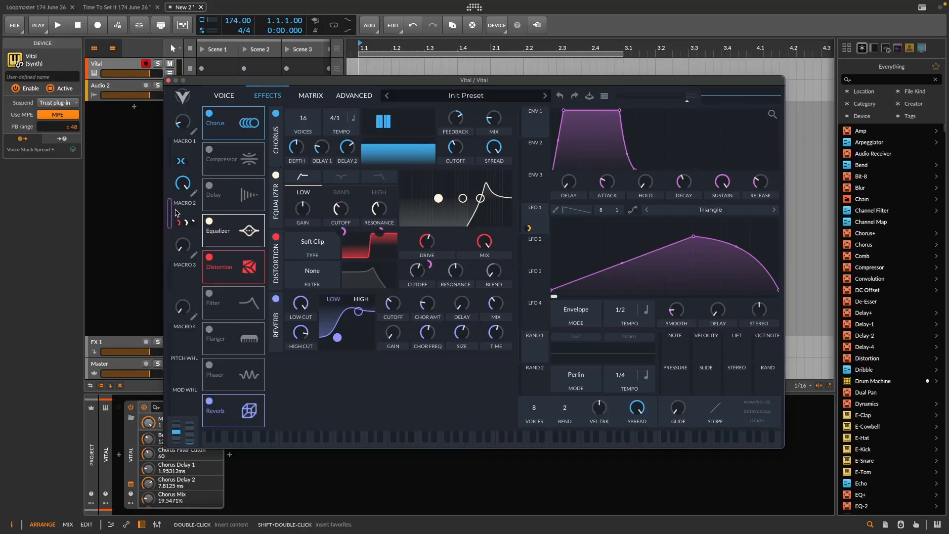
Assign Macro 2 to the reverb's time and mix
drag(191, 211, 368, 221)
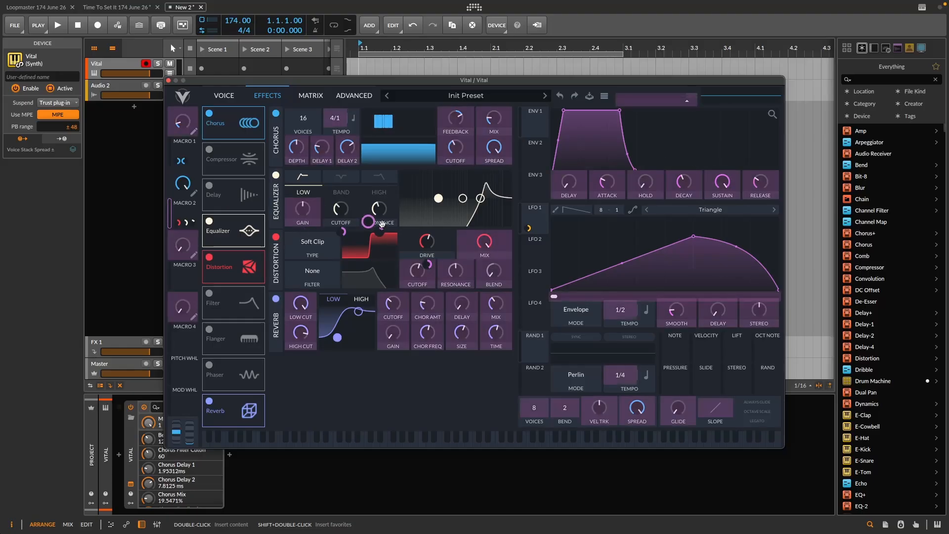
drag(522, 340, 496, 333)
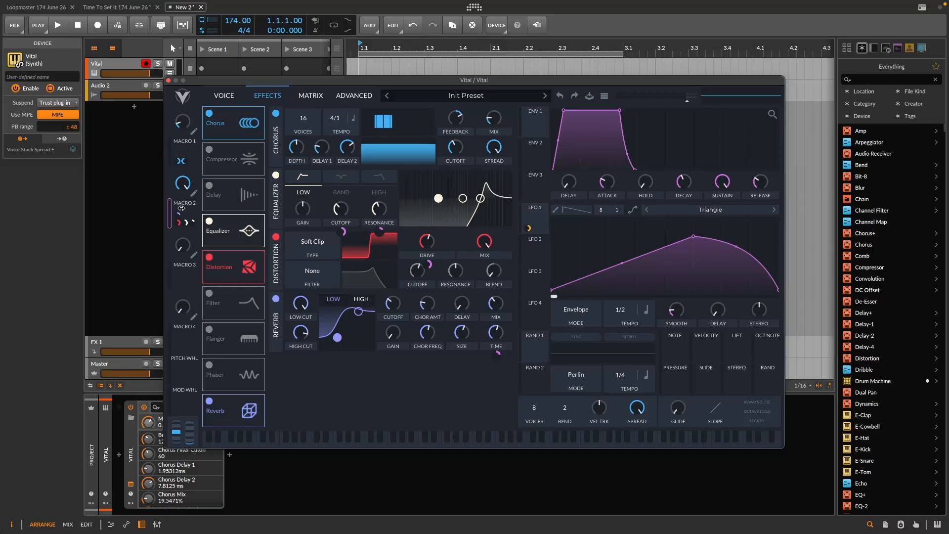
drag(190, 214, 494, 327)
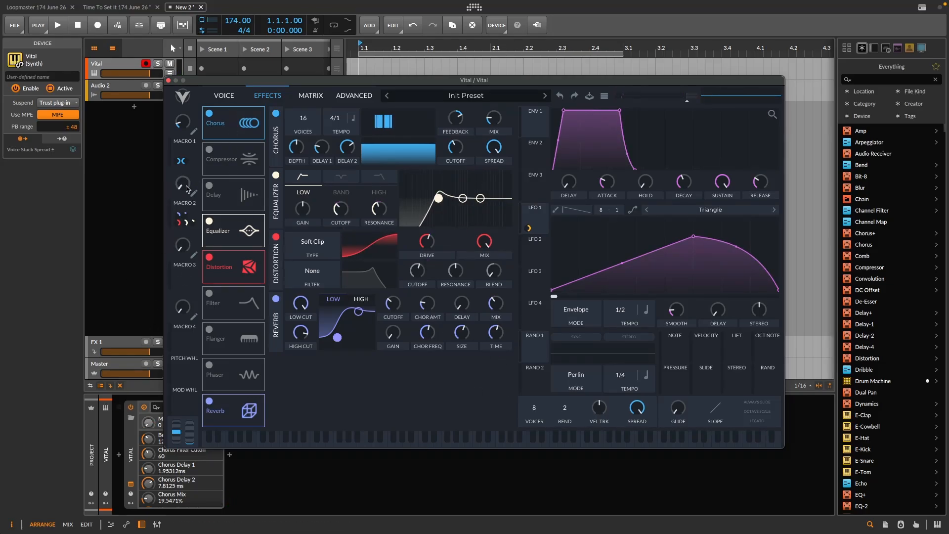
With Macro 2 at full, slightly reduce its modulation amount on the reverb time and fine-tune its amount on the reverb mix
mouse_move(187, 182)
drag(186, 181, 209, 120)
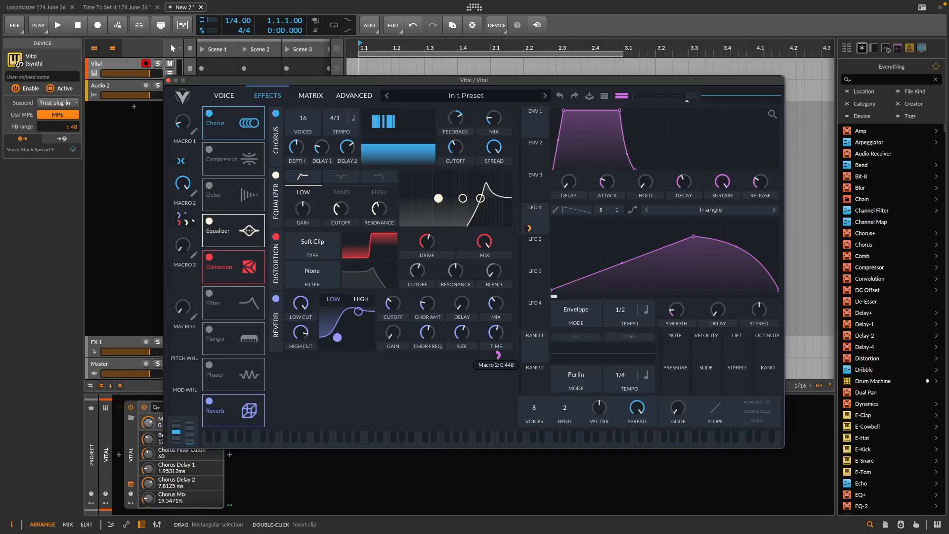
drag(498, 355, 498, 358)
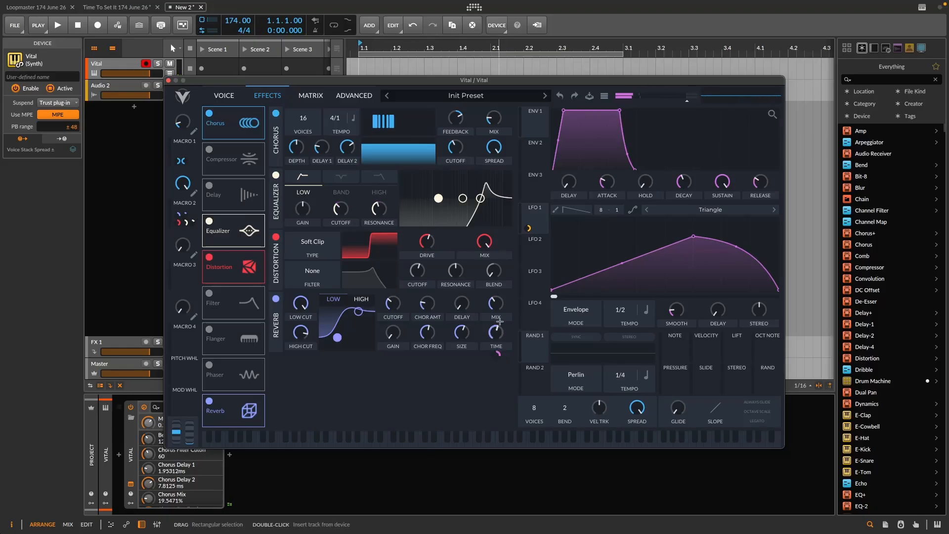
drag(497, 324, 497, 322)
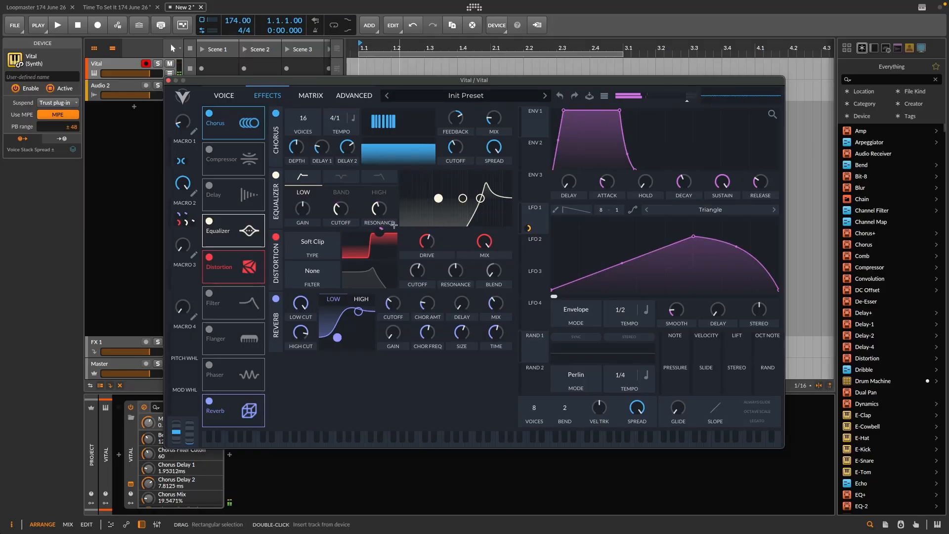
Return Macro 2 to zero and show the oscillator and filter page
drag(185, 186, 185, 266)
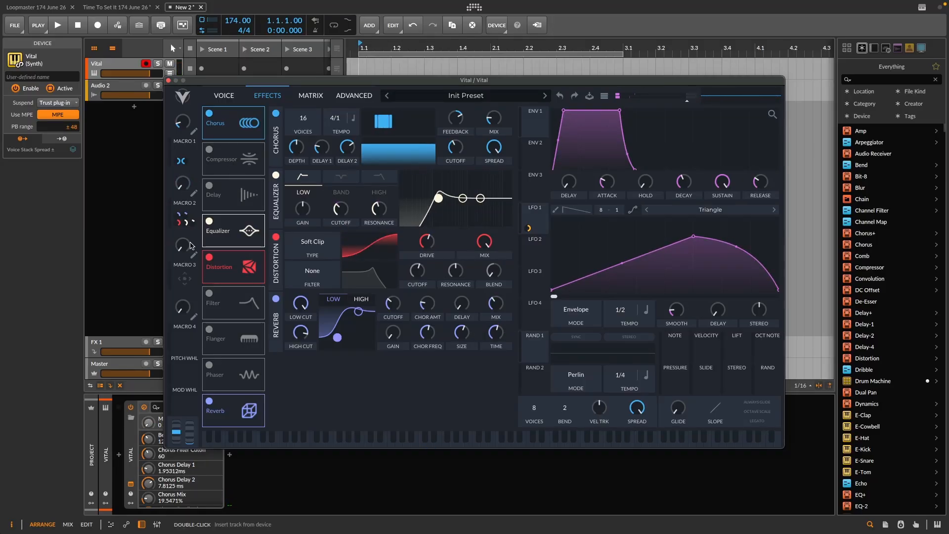
click(224, 96)
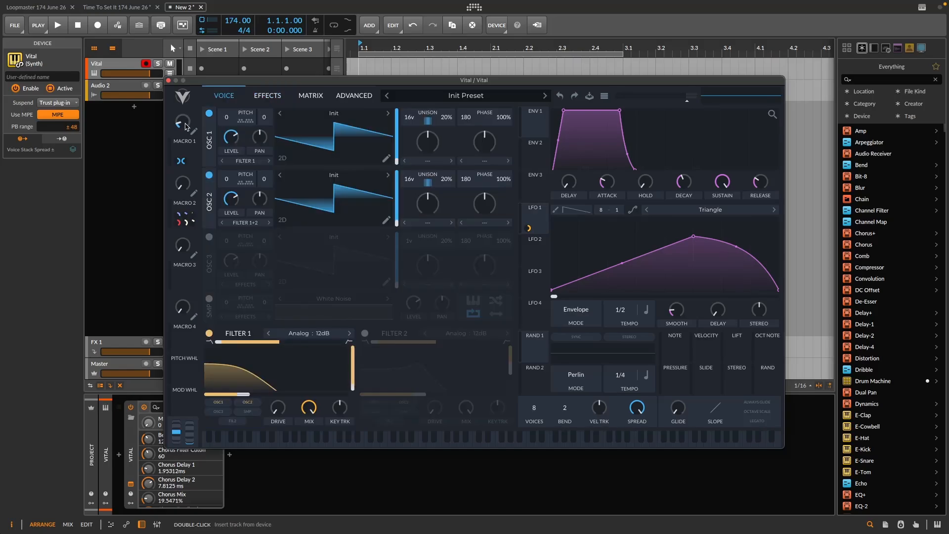
mouse_move(182, 187)
mouse_down()
mouse_move(196, 130)
mouse_move(187, 203)
mouse_up()
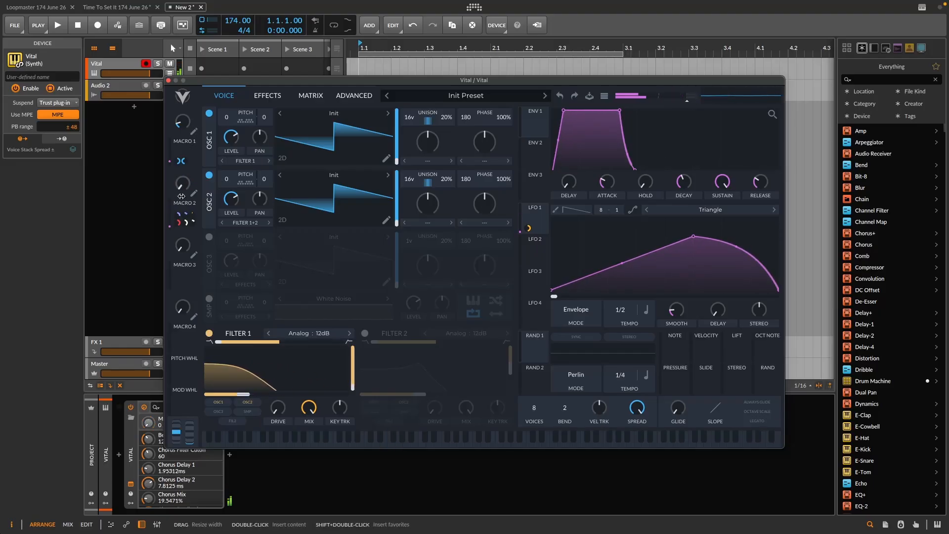